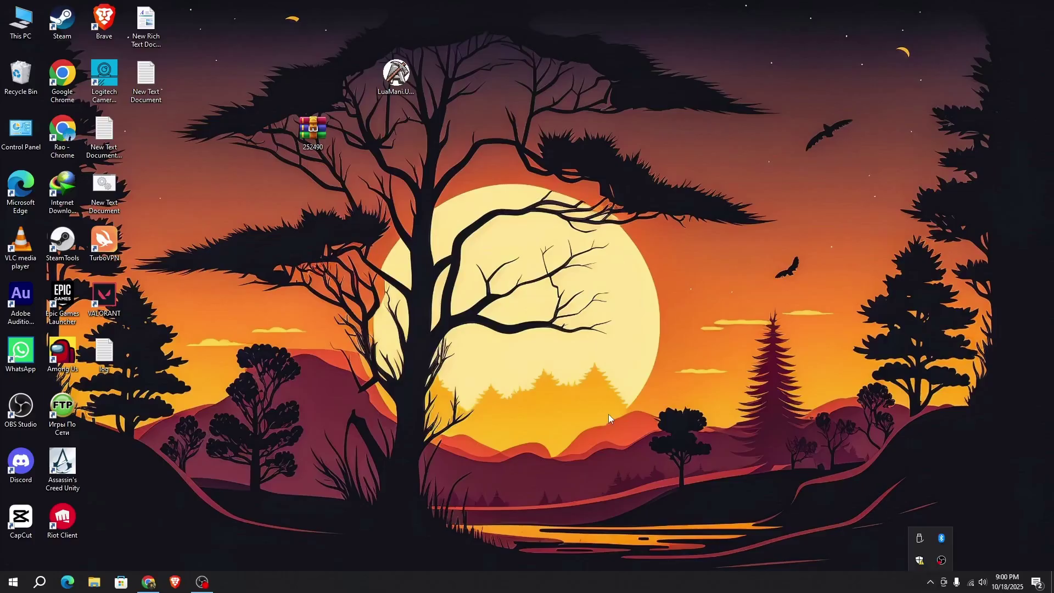
Download LuaMani.Updater.V2.3.exe from the GitHub release assets, then minimize Chrome
{"action": "left_click", "coordinate": [148, 582]}
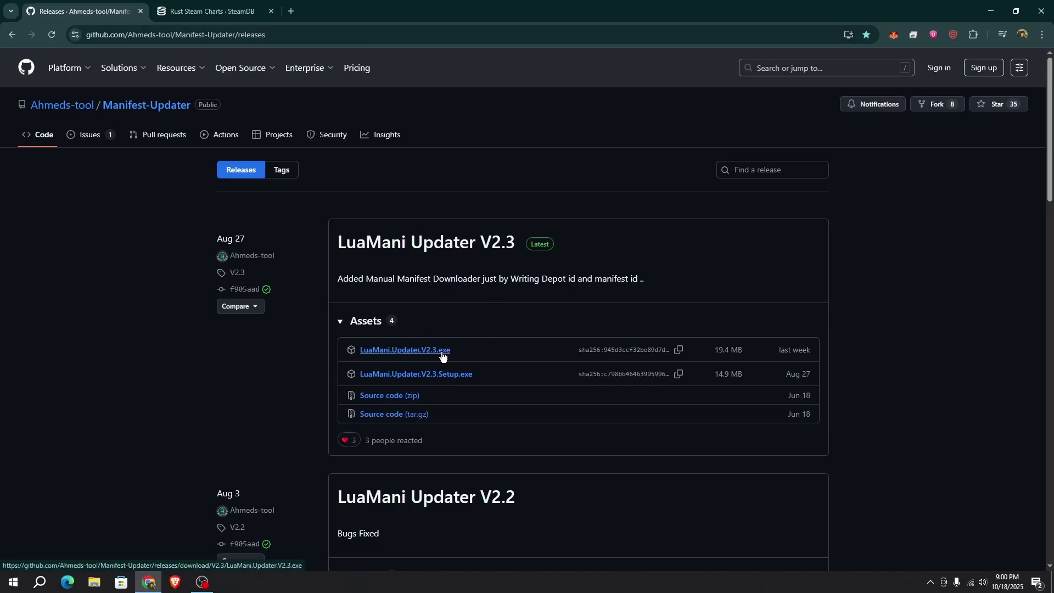
{"action": "left_click", "coordinate": [443, 356]}
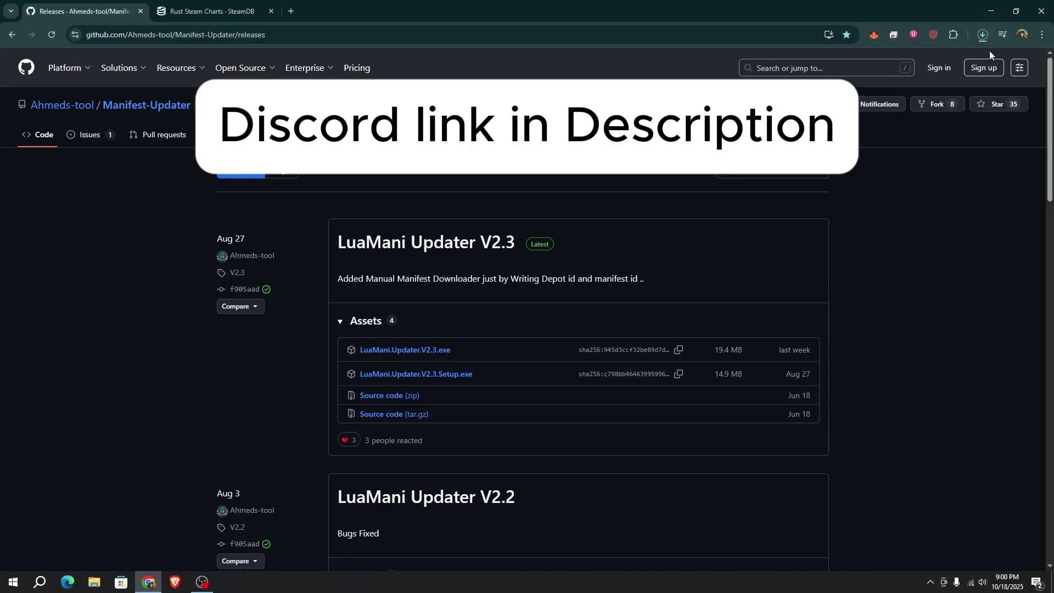
{"action": "left_click", "coordinate": [982, 39]}
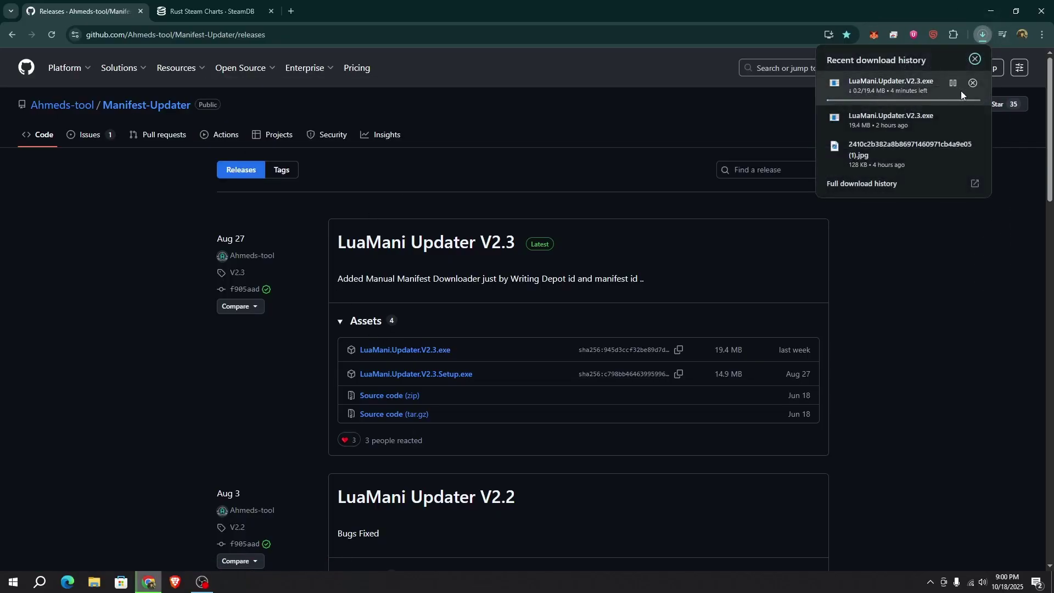
{"action": "left_click", "coordinate": [934, 88]}
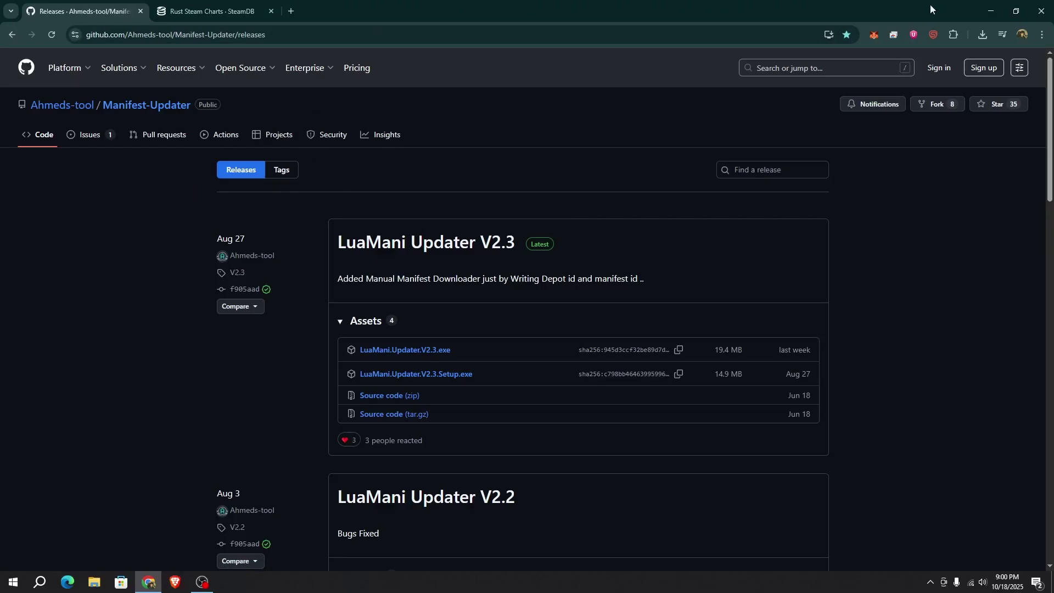
{"action": "left_click", "coordinate": [994, 11]}
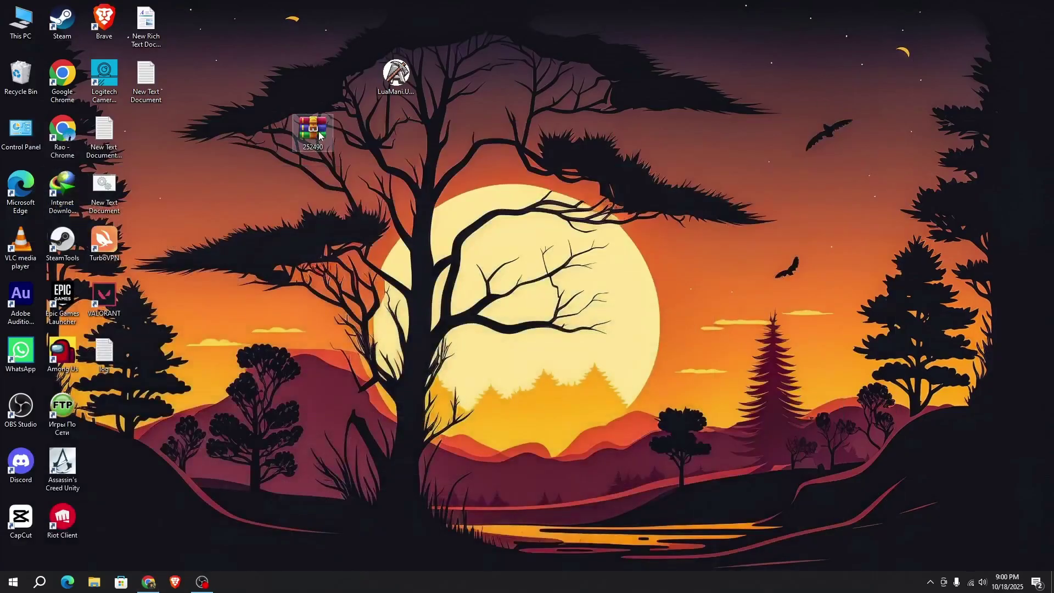
Check the Rust page for App ID 252490, then return to the desktop
{"action": "left_click", "coordinate": [148, 582]}
{"action": "left_click", "coordinate": [190, 9]}
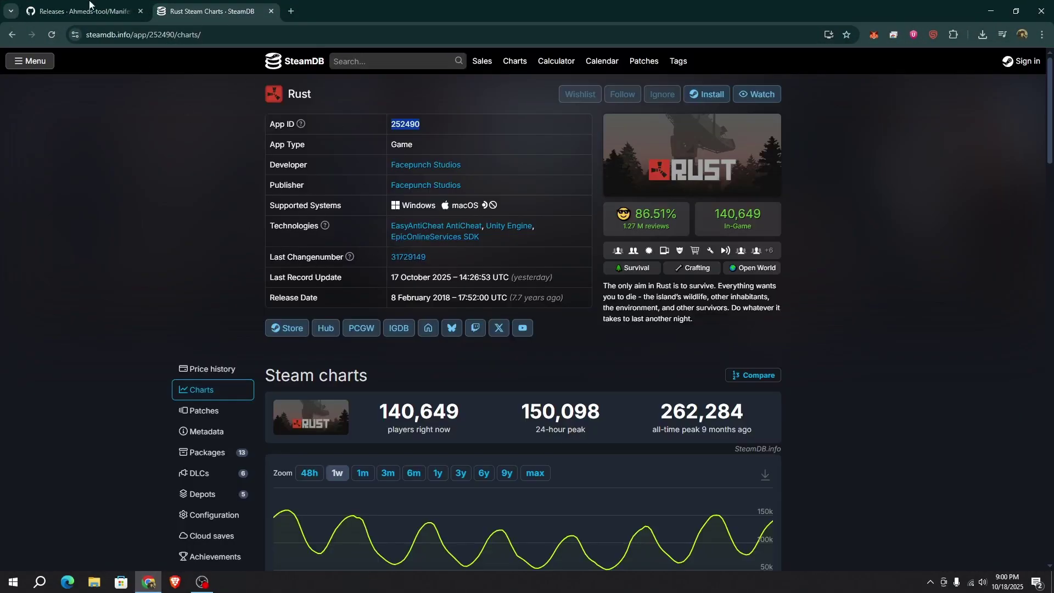
{"action": "left_click", "coordinate": [991, 10]}
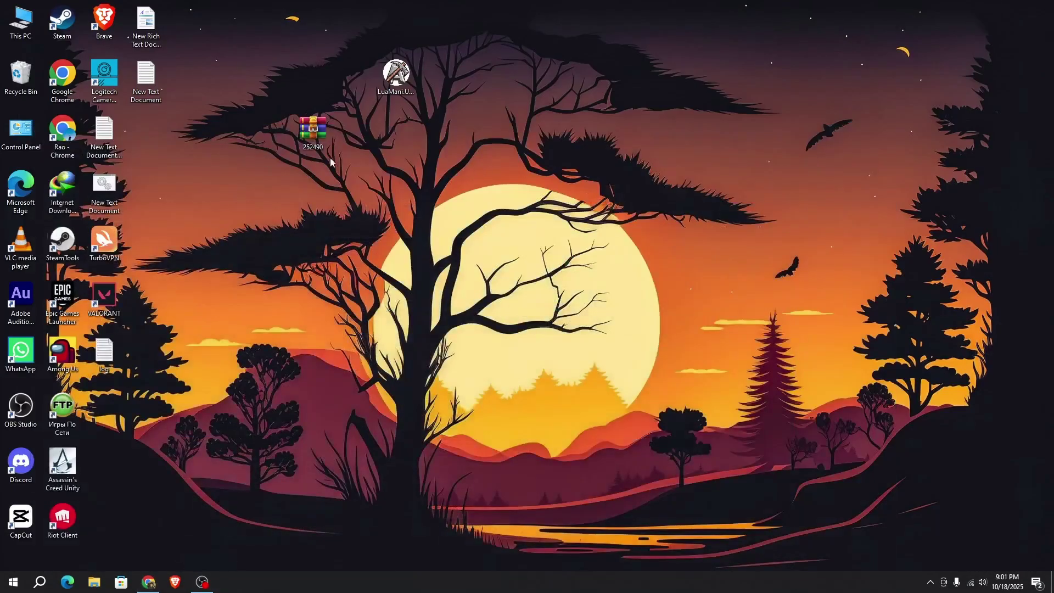
Extract the 252490 archive to a 252490 folder and place it beside the archive
{"action": "right_click", "coordinate": [308, 138]}
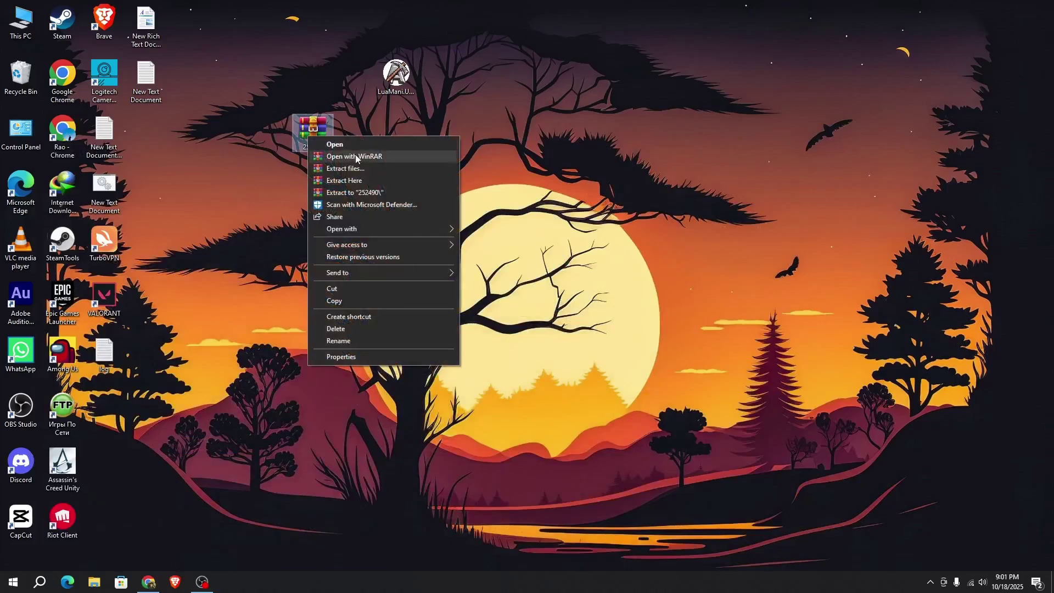
{"action": "left_click", "coordinate": [364, 193]}
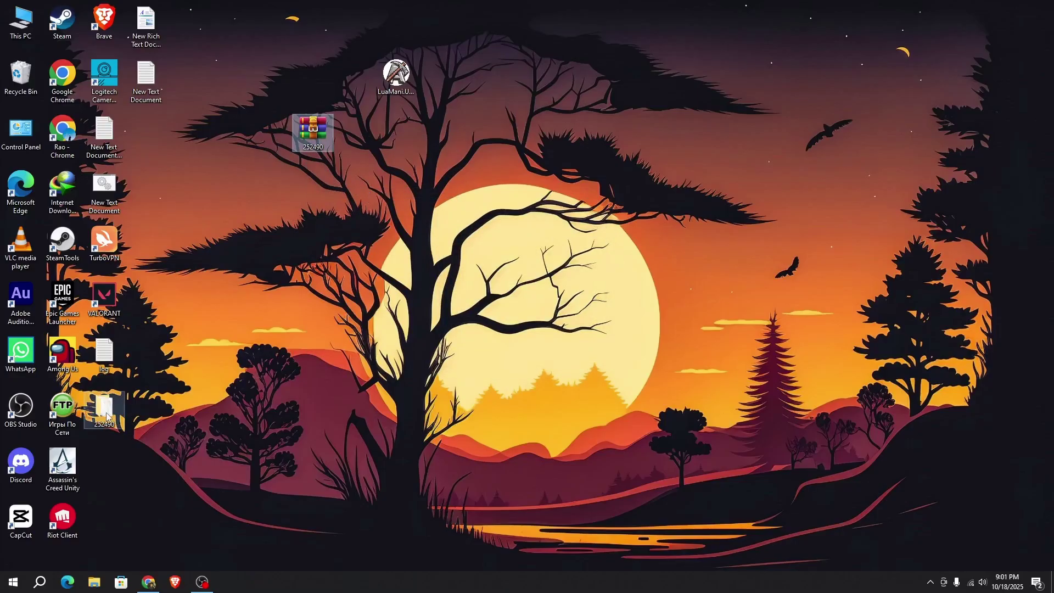
{"action": "left_click_drag", "start_coordinate": [107, 413], "coordinate": [470, 149]}
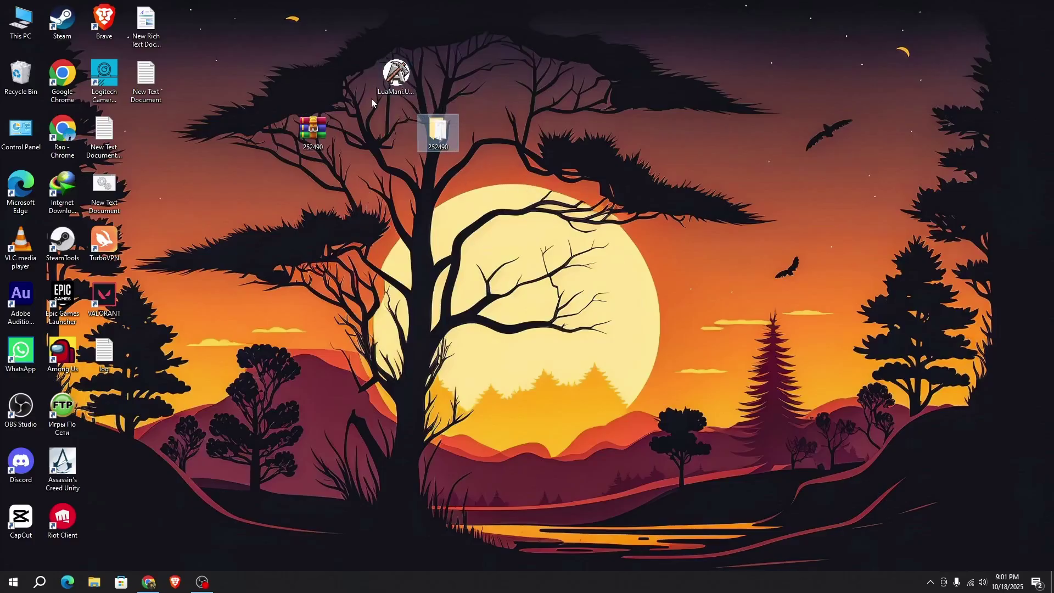
Launch LuaMani.Updater.V2.3.exe and allow it through SmartScreen with Run anyway
{"action": "double_click", "coordinate": [405, 73]}
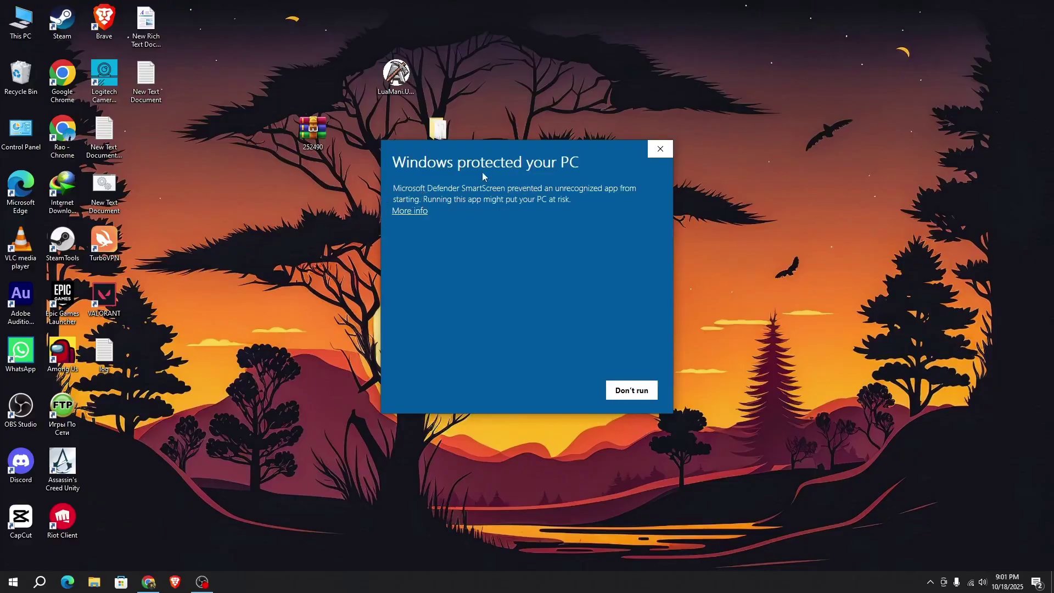
{"action": "left_click", "coordinate": [415, 213]}
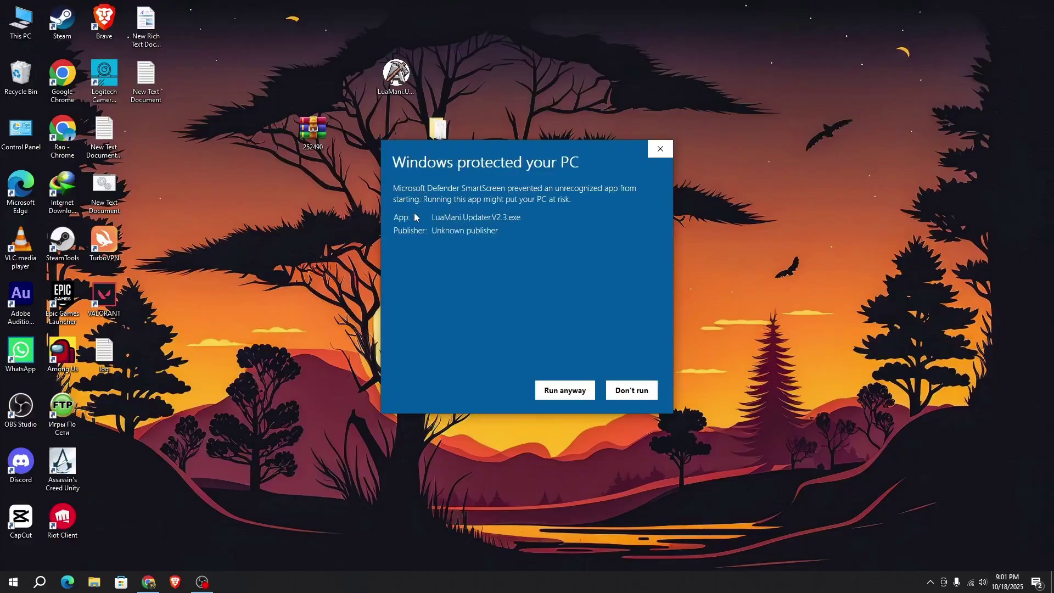
{"action": "left_click", "coordinate": [562, 395]}
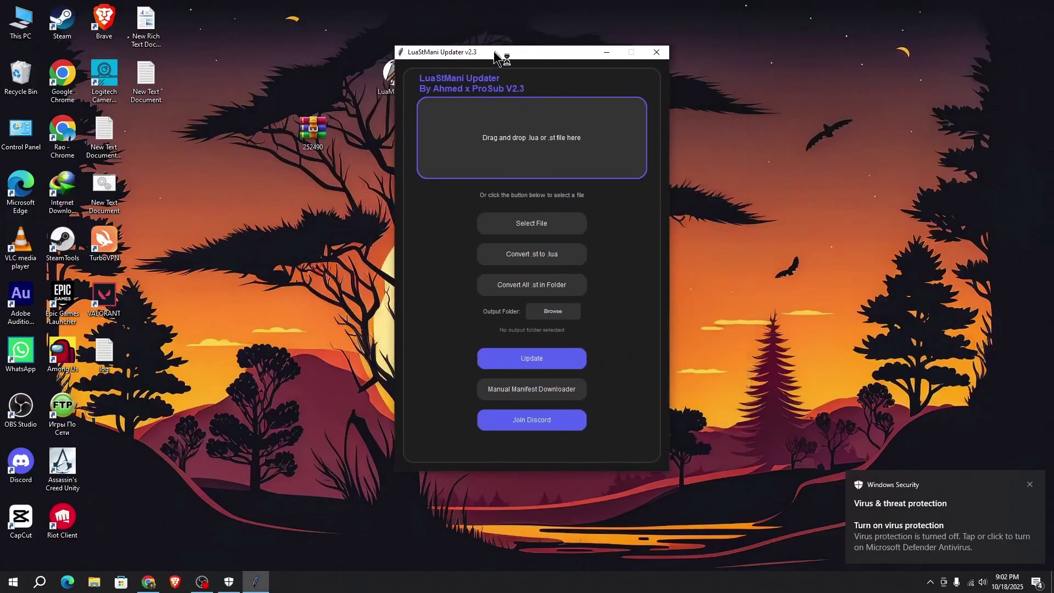
Open the 252490 folder beside the updater and drop 252490.lua into its drag-and-drop area
{"action": "mouse_move", "coordinate": [494, 53]}
{"action": "left_mouse_down"}
{"action": "mouse_move", "coordinate": [454, 54]}
{"action": "mouse_move", "coordinate": [627, 56]}
{"action": "left_mouse_up"}
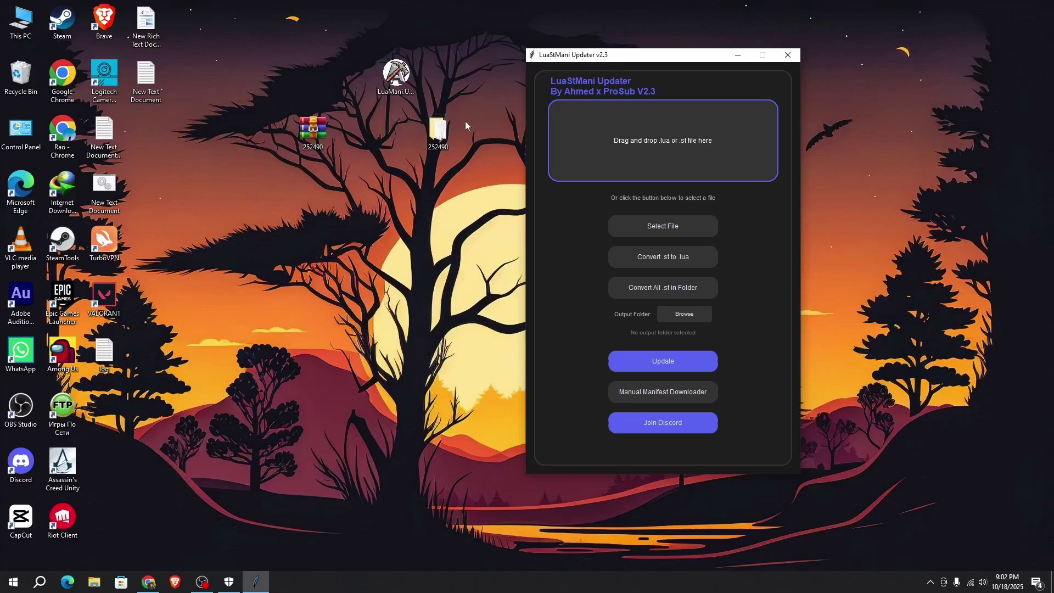
{"action": "double_click", "coordinate": [443, 141]}
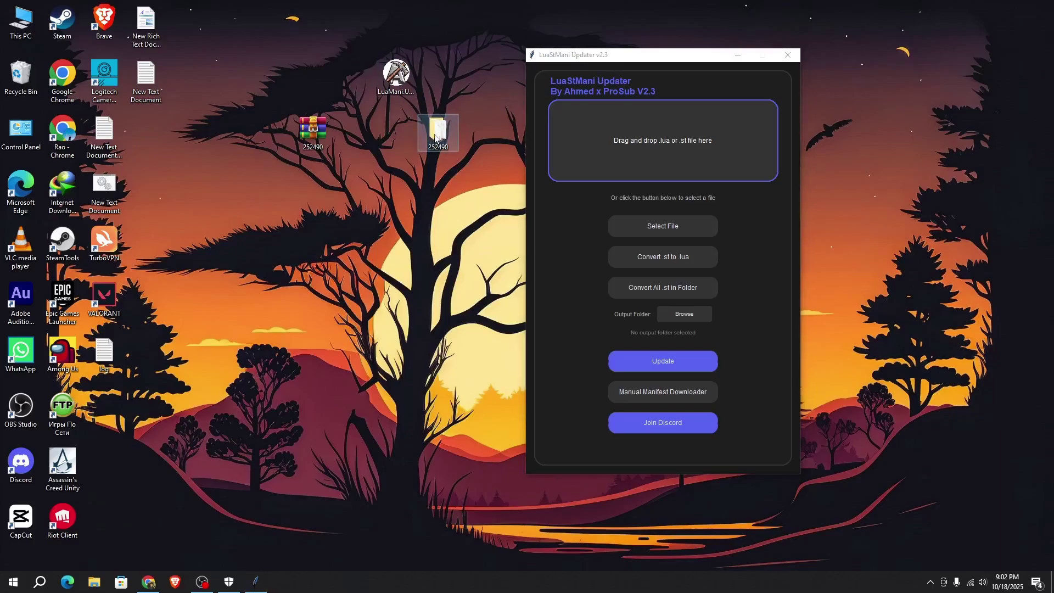
{"action": "left_click_drag", "start_coordinate": [563, 189], "coordinate": [411, 175]}
{"action": "left_click", "coordinate": [176, 235]}
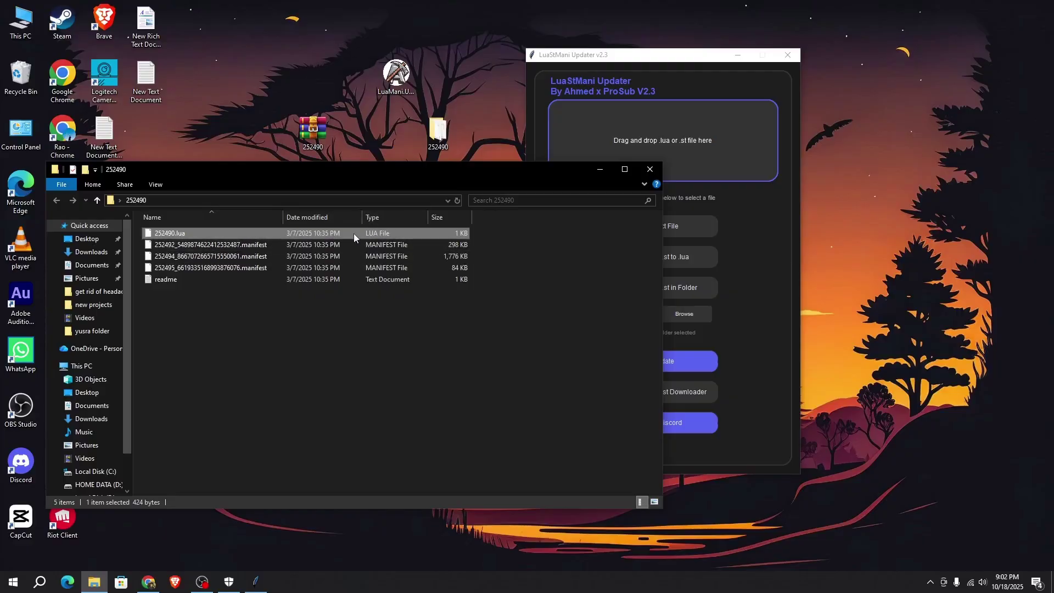
{"action": "mouse_move", "coordinate": [549, 170]}
{"action": "left_mouse_down"}
{"action": "mouse_move", "coordinate": [521, 209]}
{"action": "mouse_move", "coordinate": [439, 196]}
{"action": "left_mouse_up"}
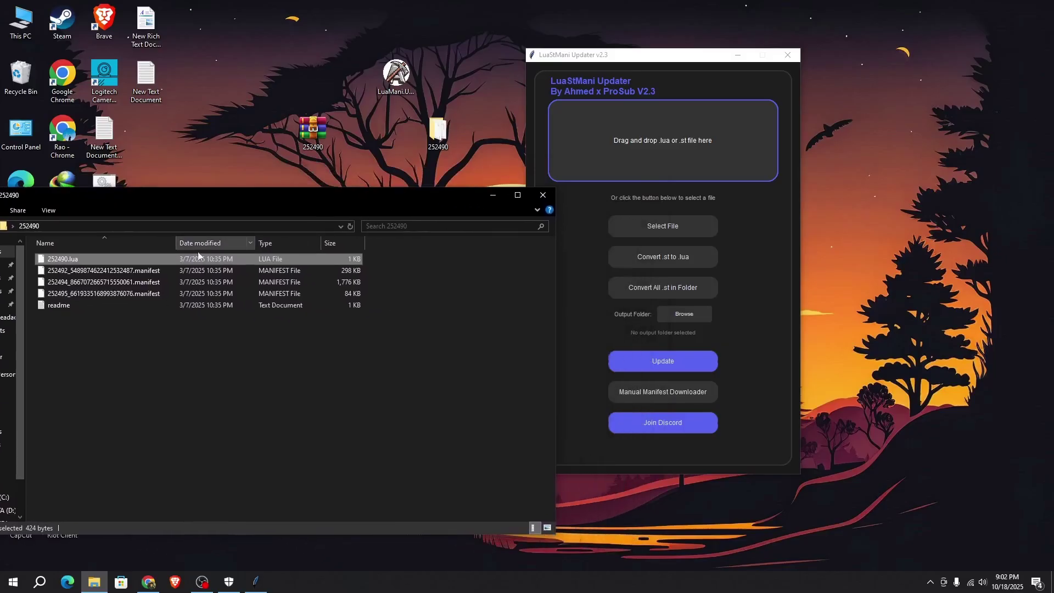
{"action": "mouse_move", "coordinate": [192, 254]}
{"action": "left_mouse_down"}
{"action": "mouse_move", "coordinate": [245, 254]}
{"action": "mouse_move", "coordinate": [406, 192]}
{"action": "mouse_move", "coordinate": [616, 167]}
{"action": "left_mouse_up"}
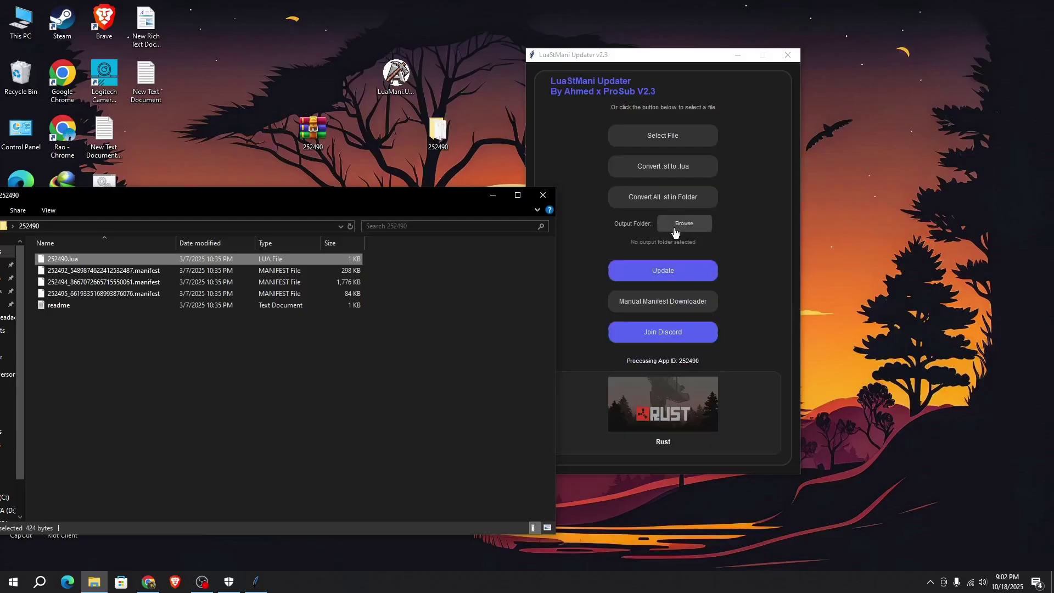
Browse for the output folder and pick the 252490 folder on the Desktop
{"action": "left_click", "coordinate": [674, 233]}
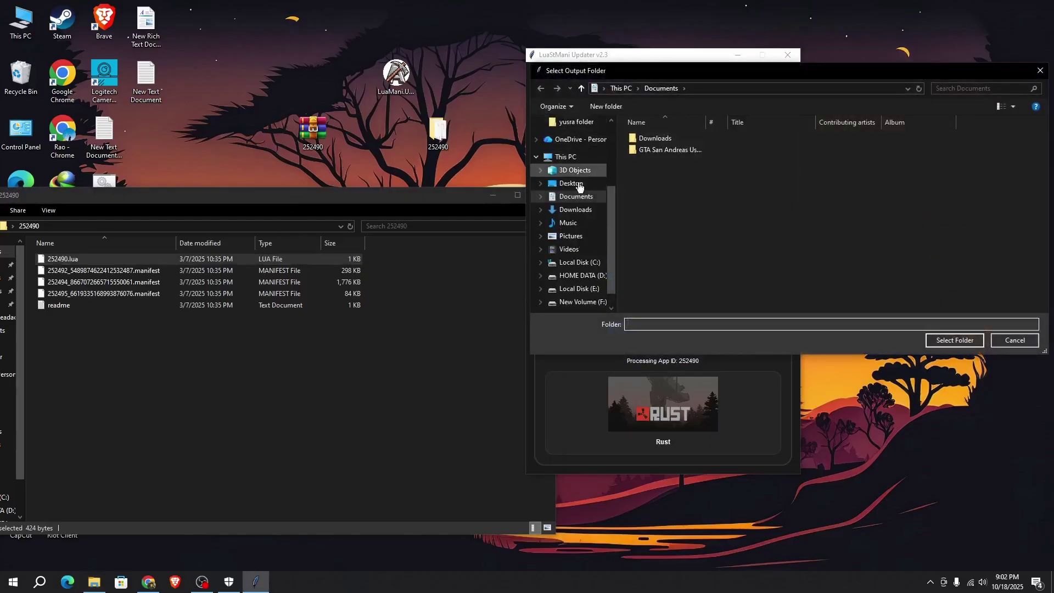
{"action": "left_click", "coordinate": [571, 196]}
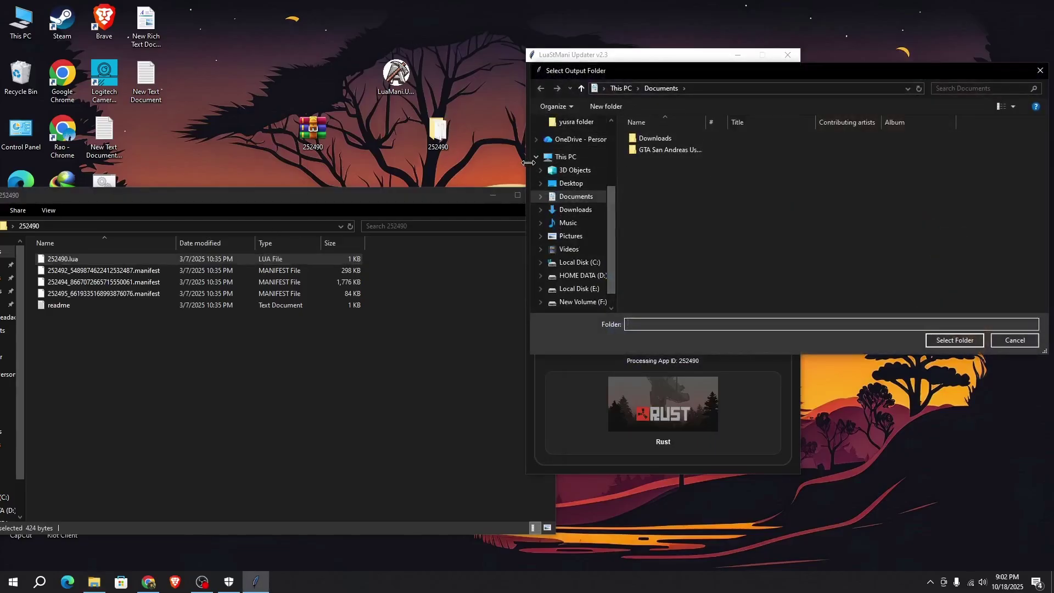
{"action": "left_click", "coordinate": [569, 185]}
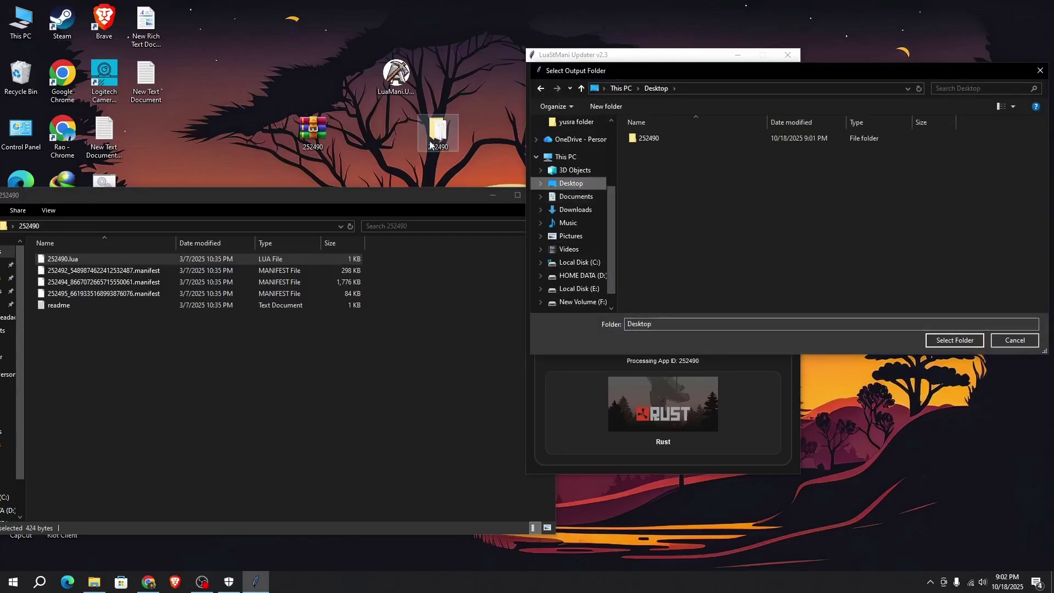
{"action": "left_click", "coordinate": [653, 140]}
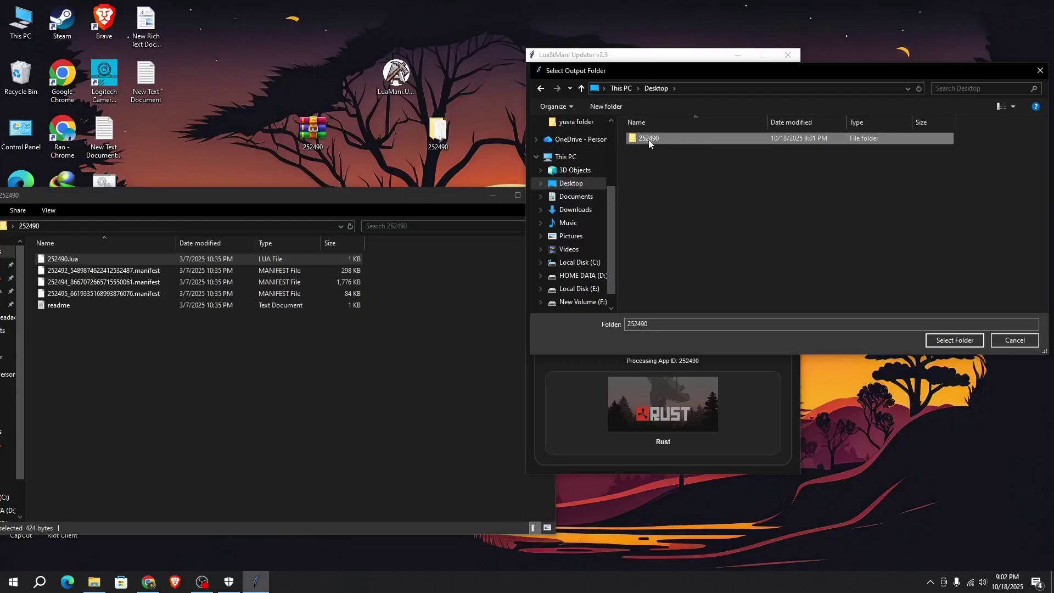
Confirm 252490 as the output folder, run Update, and dismiss the Success message
{"action": "left_click", "coordinate": [961, 340]}
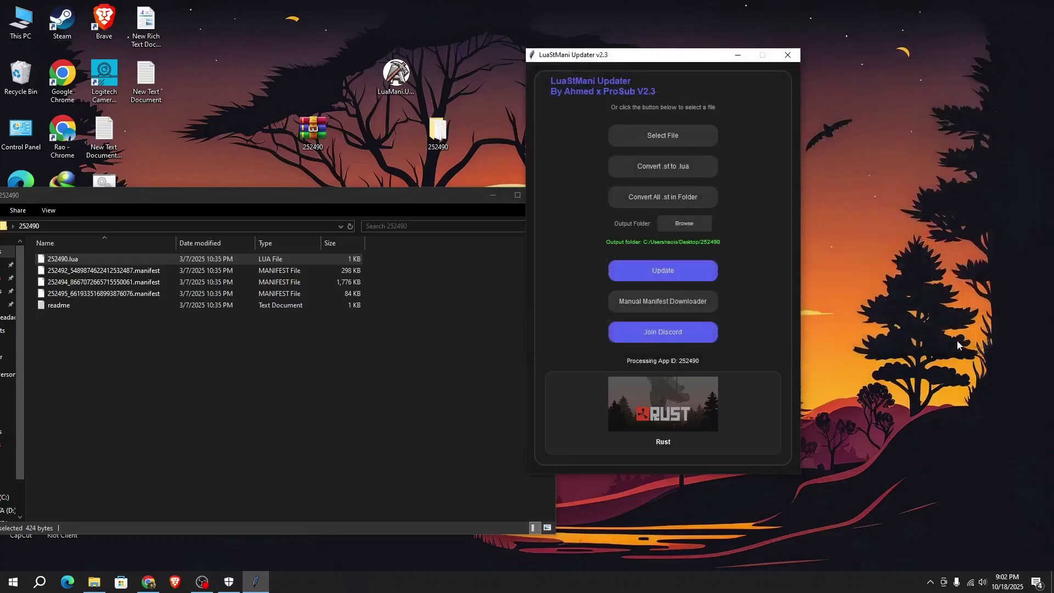
{"action": "left_click", "coordinate": [649, 267]}
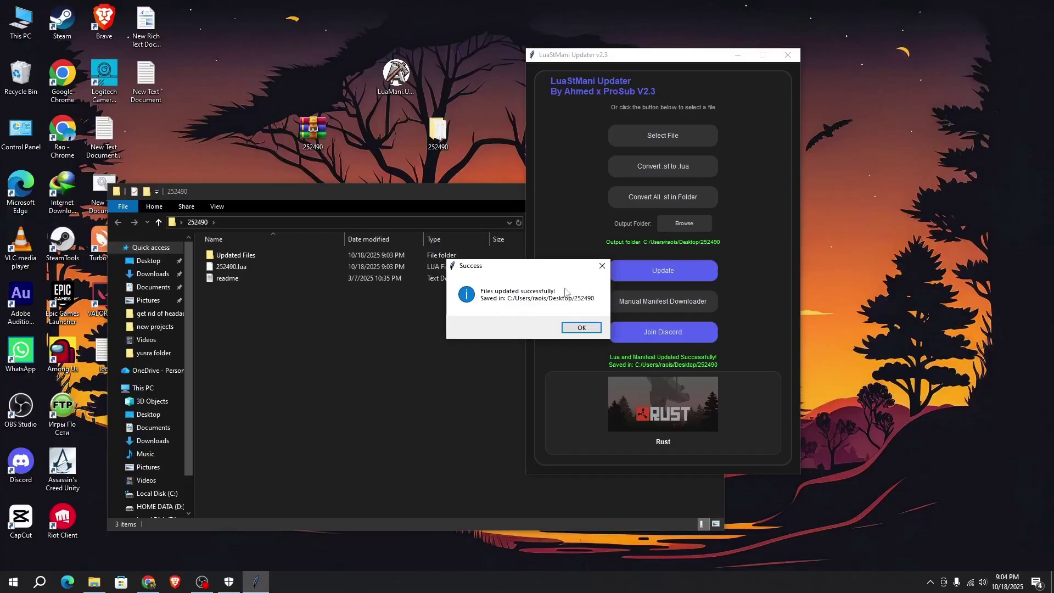
{"action": "left_click", "coordinate": [577, 328]}
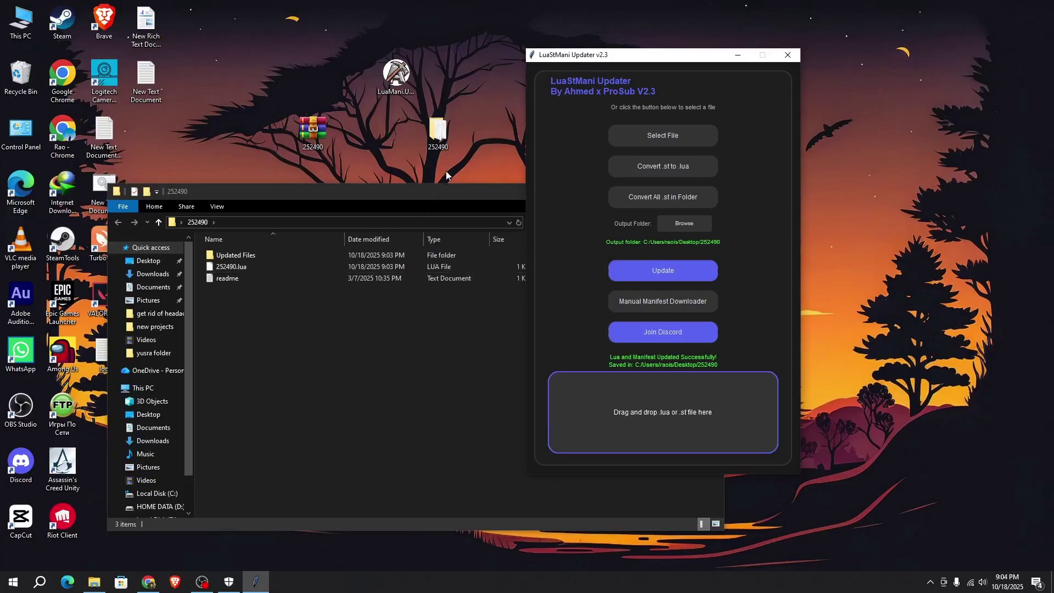
Close the old folder windows and open Desktop\252490\Updated Files
{"action": "left_click", "coordinate": [387, 192]}
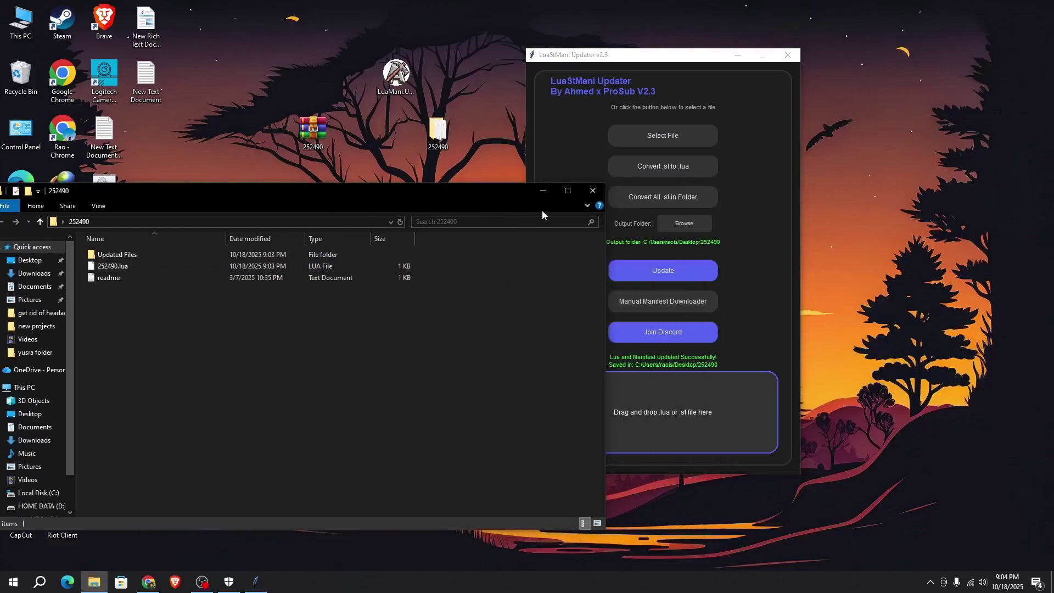
{"action": "left_click", "coordinate": [592, 191]}
{"action": "double_click", "coordinate": [431, 149]}
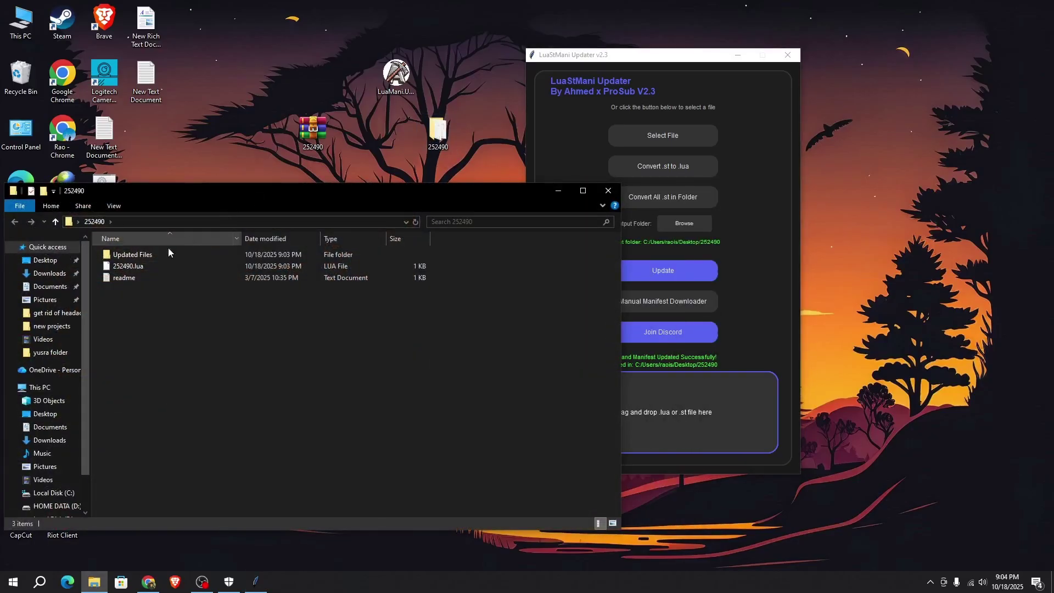
{"action": "double_click", "coordinate": [168, 255]}
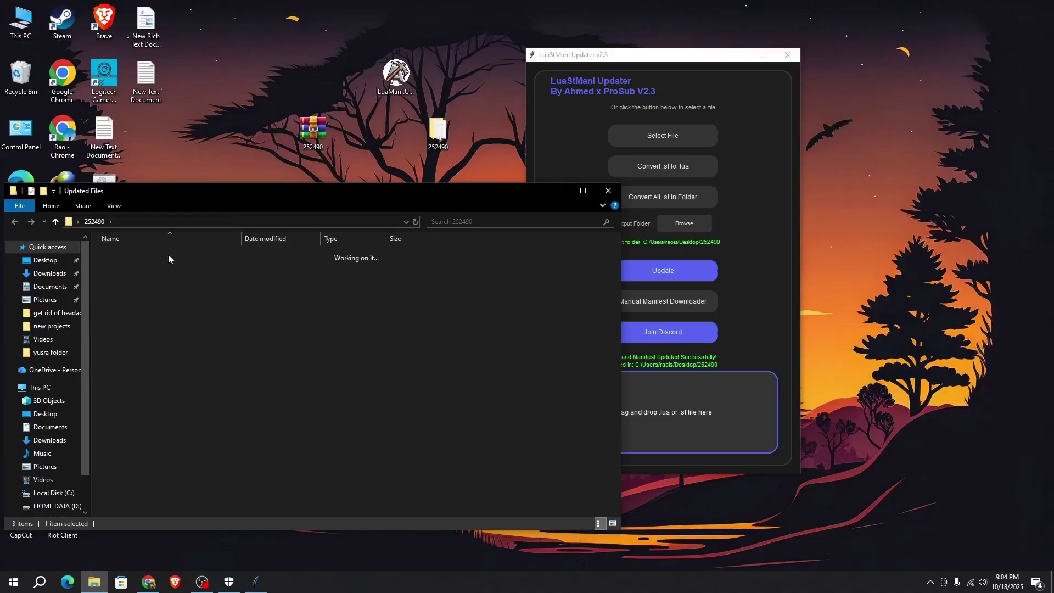
Extract the updated 252490 archive to a 252490 folder and open it
{"action": "right_click", "coordinate": [121, 255]}
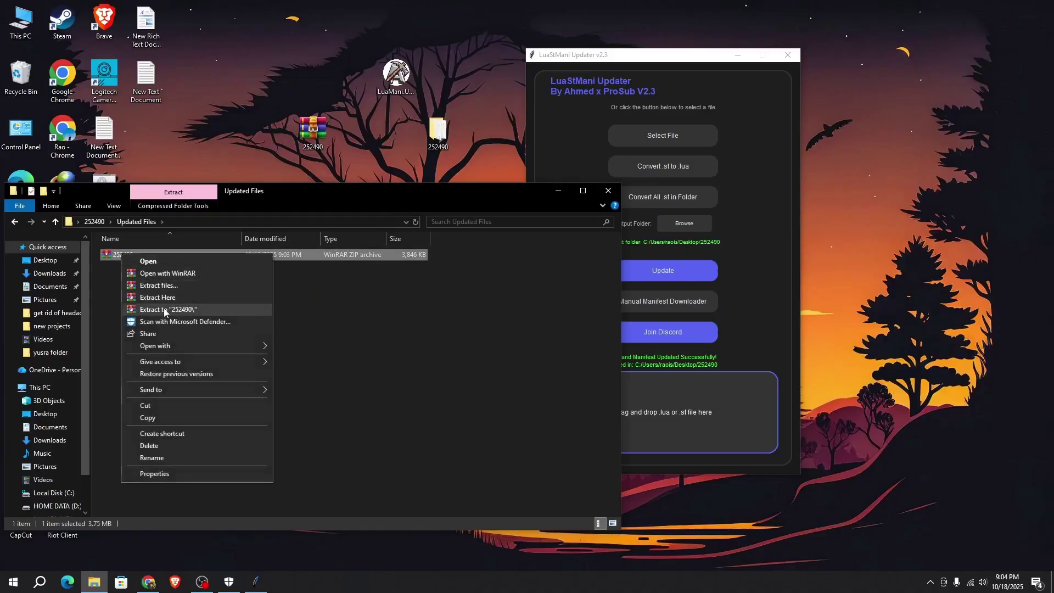
{"action": "left_click", "coordinate": [163, 309]}
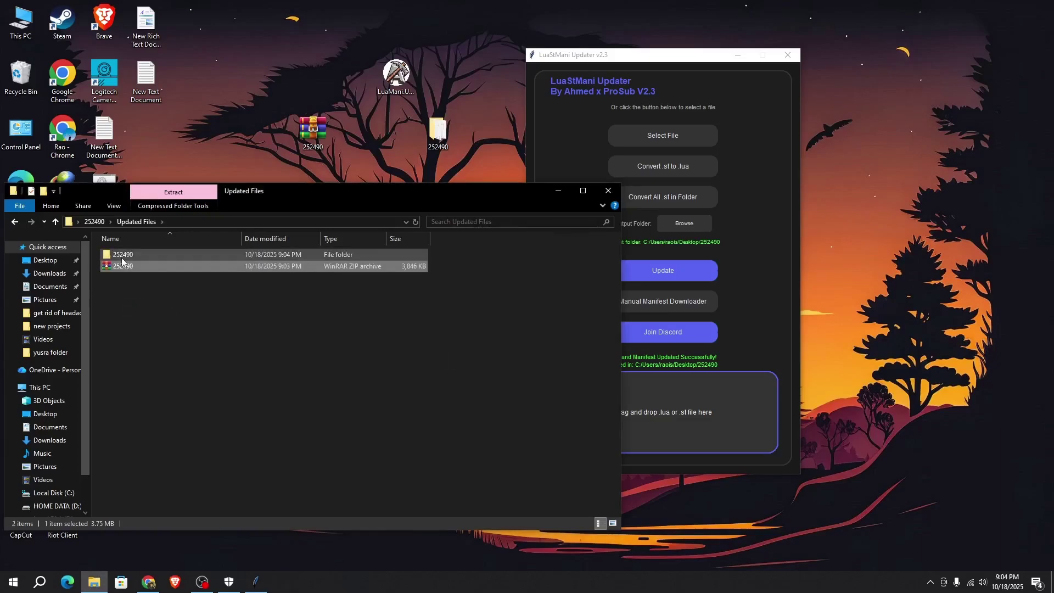
{"action": "double_click", "coordinate": [120, 255]}
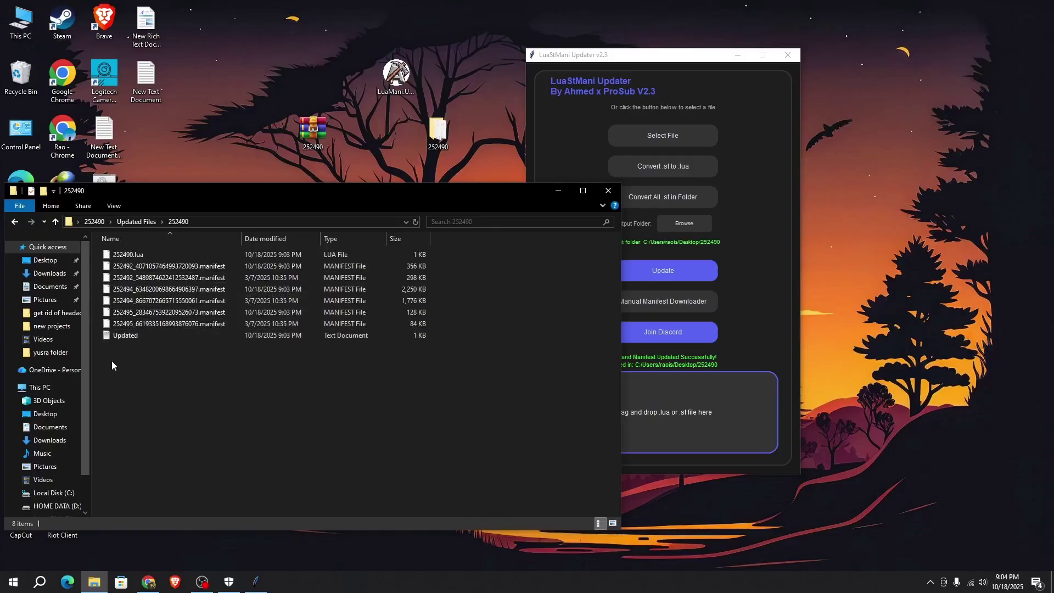
{"action": "mouse_move", "coordinate": [114, 371]}
{"action": "left_mouse_down"}
{"action": "mouse_move", "coordinate": [149, 239]}
{"action": "mouse_move", "coordinate": [147, 363]}
{"action": "mouse_move", "coordinate": [163, 373]}
{"action": "left_mouse_up"}
Close LuaMani Updater and launch SteamTools from a Start menu search
{"action": "left_click", "coordinate": [788, 55]}
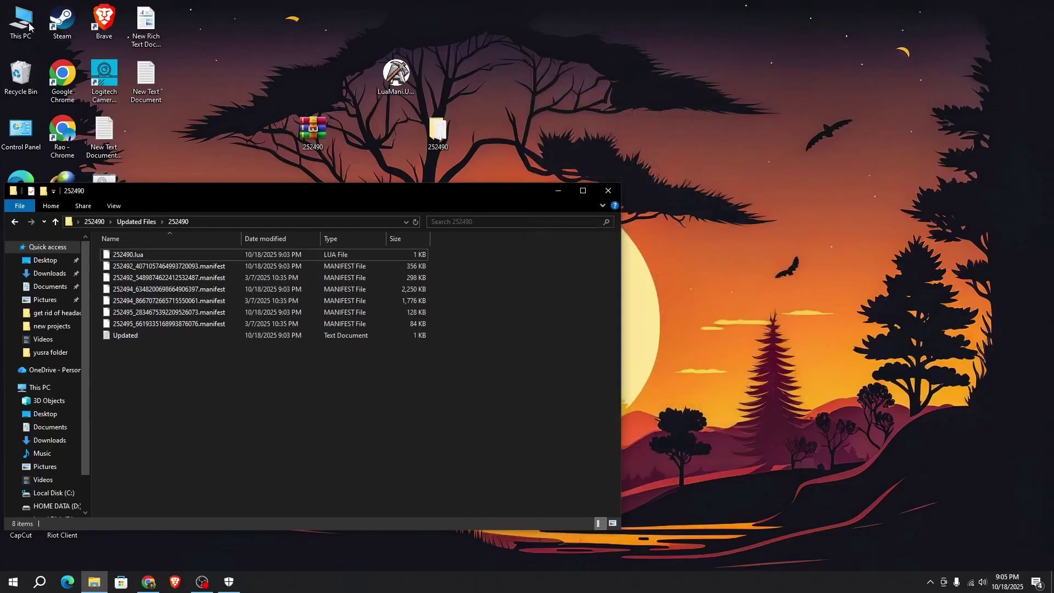
{"action": "left_click", "coordinate": [3, 588]}
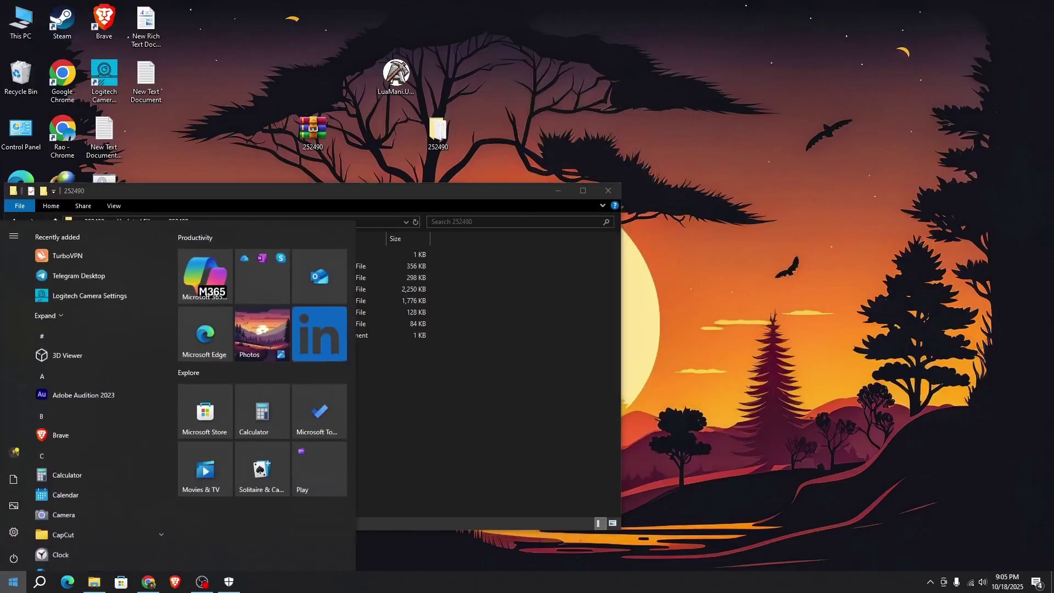
{"action": "type", "text": "stea"}
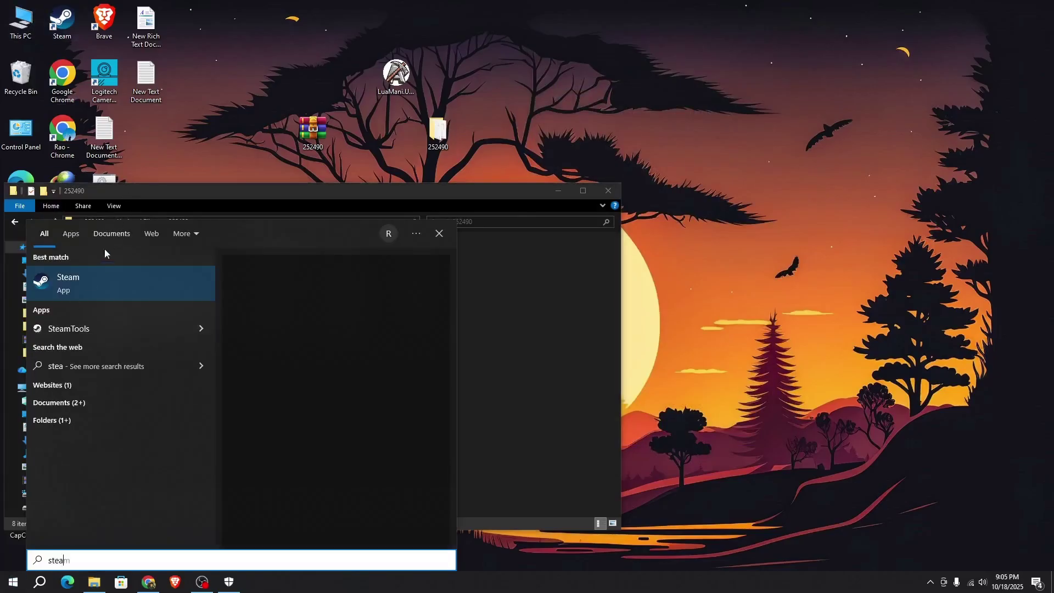
{"action": "left_click", "coordinate": [94, 332]}
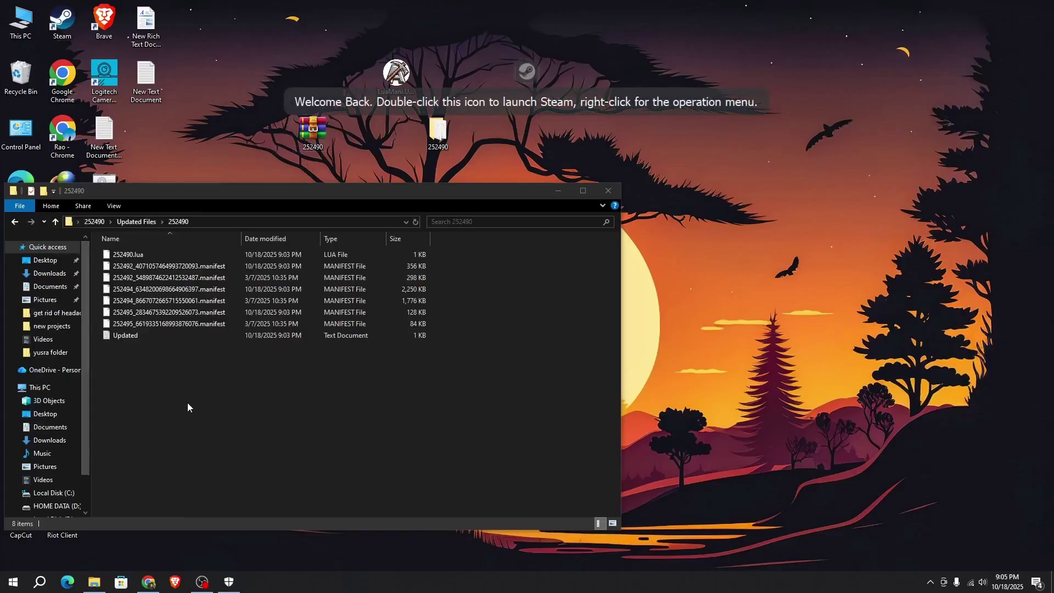
Select all eight extracted 252490 files and drop them onto the SteamTools floating icon
{"action": "mouse_move", "coordinate": [199, 384]}
{"action": "left_mouse_down"}
{"action": "mouse_move", "coordinate": [223, 242]}
{"action": "mouse_move", "coordinate": [215, 252]}
{"action": "left_mouse_up"}
{"action": "mouse_move", "coordinate": [281, 317]}
{"action": "left_mouse_down"}
{"action": "mouse_move", "coordinate": [292, 324]}
{"action": "mouse_move", "coordinate": [553, 141]}
{"action": "mouse_move", "coordinate": [527, 71]}
{"action": "left_mouse_up"}
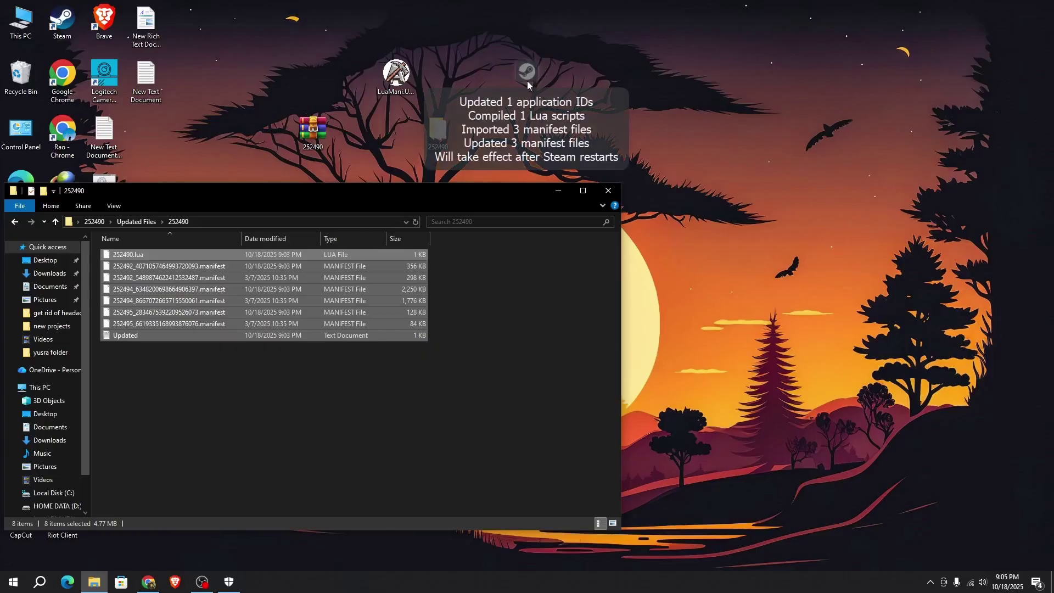